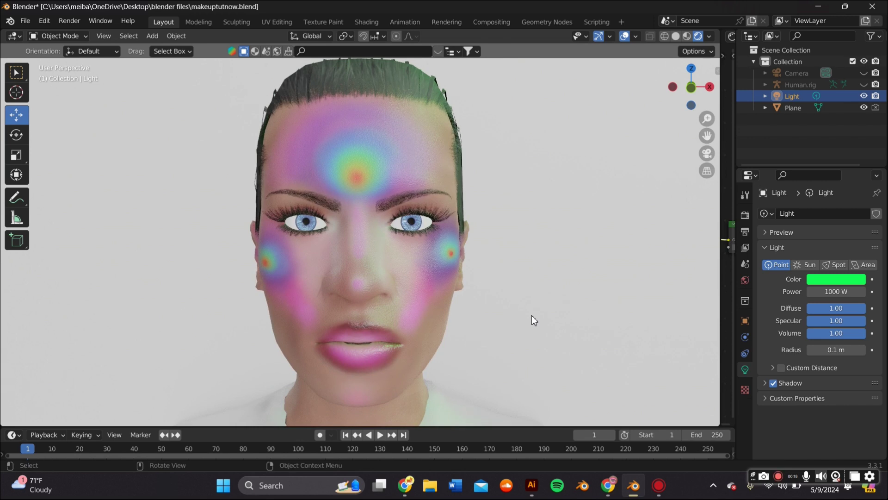
{"action": "middle_click_drag", "start_coordinate": [512, 307], "coordinate": [489, 327]}
{"action": "scroll", "coordinate": [571, 302], "scroll_direction": "up", "scroll_amount": 4}
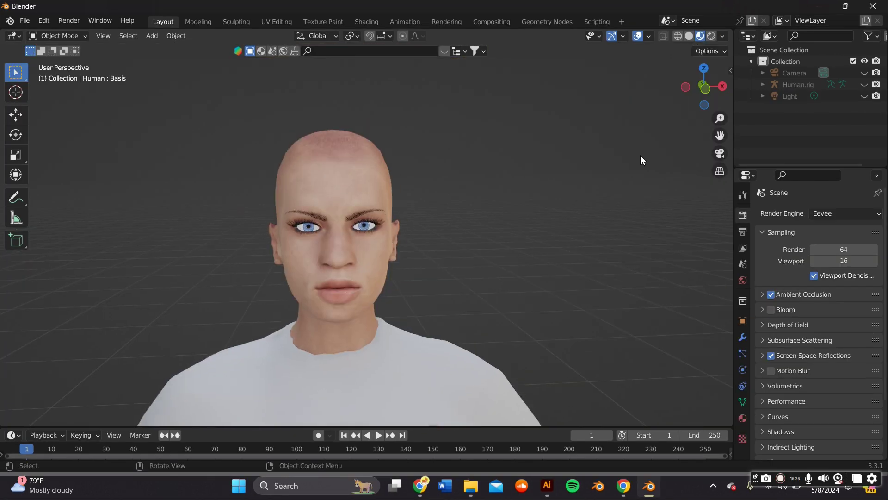
{"action": "scroll", "coordinate": [547, 159], "scroll_direction": "up", "scroll_amount": 4}
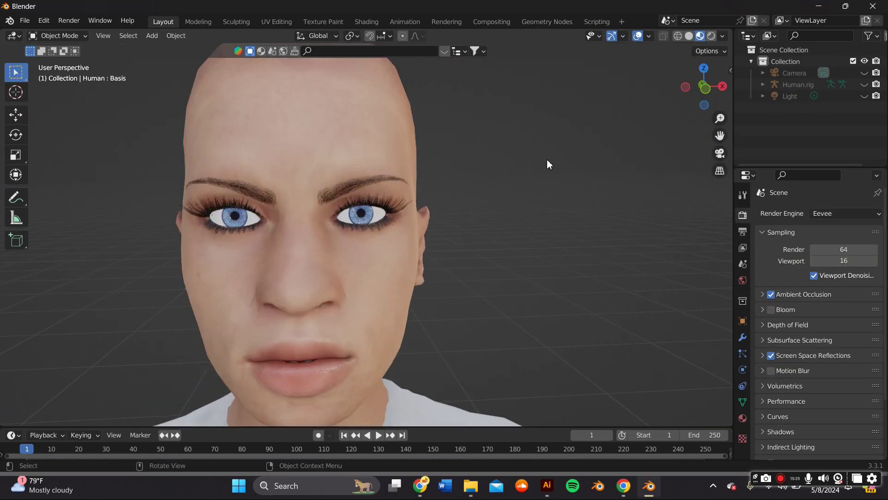
{"action": "scroll", "coordinate": [528, 143], "scroll_direction": "down", "scroll_amount": 2}
{"action": "scroll", "coordinate": [373, 95], "scroll_direction": "down", "scroll_amount": 3}
Switch to the Texture Paint workspace, use material preview shading, and enlarge the 3D viewport framed on the character's face
{"action": "left_click", "coordinate": [312, 90]}
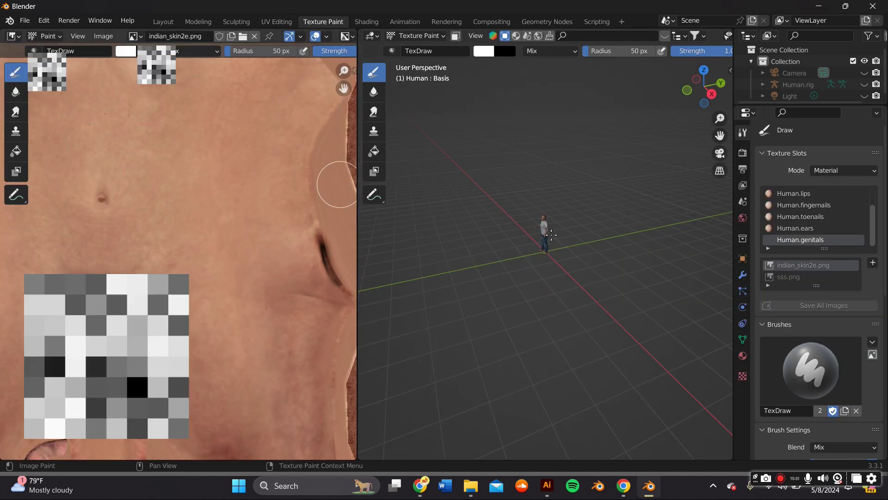
{"action": "scroll", "coordinate": [548, 230], "scroll_direction": "up", "scroll_amount": 8}
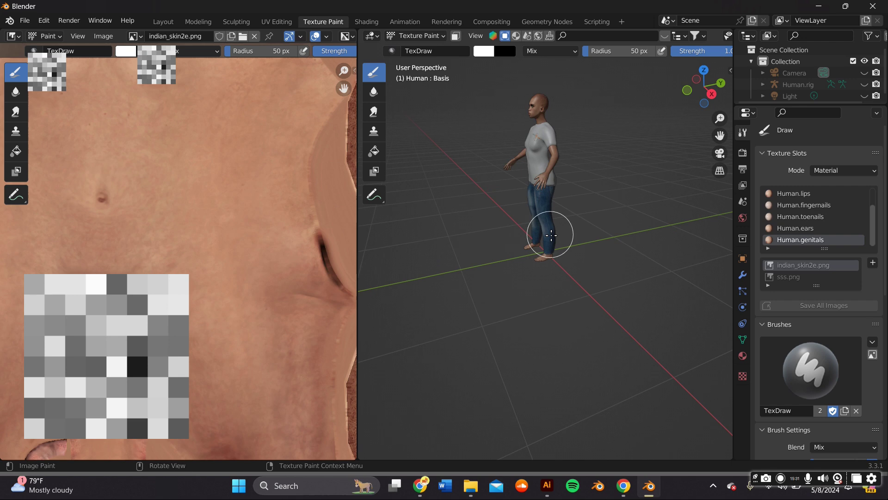
{"action": "scroll", "coordinate": [533, 250], "scroll_direction": "down", "scroll_amount": 2}
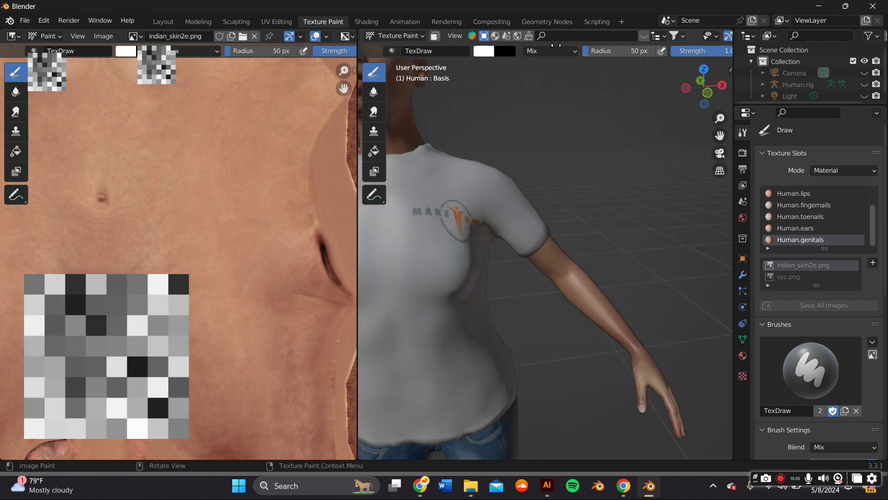
{"action": "scroll", "coordinate": [702, 41], "scroll_direction": "down", "scroll_amount": 5}
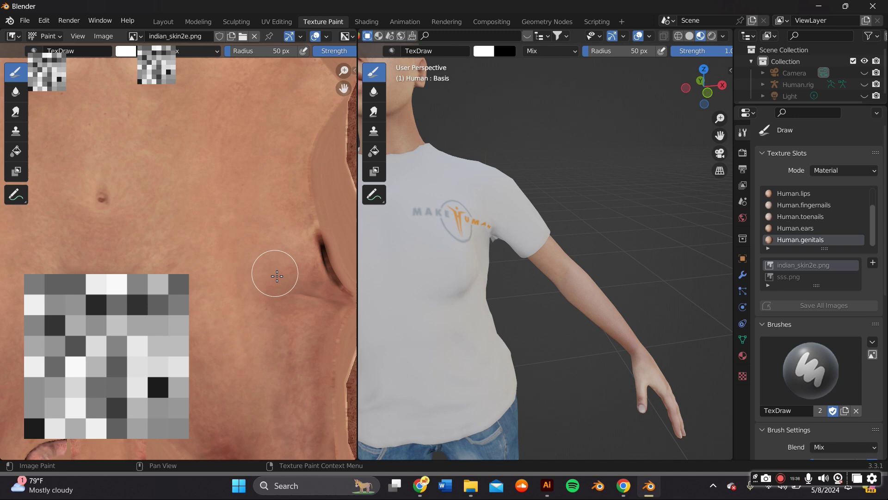
{"action": "scroll", "coordinate": [256, 279], "scroll_direction": "up", "scroll_amount": 5}
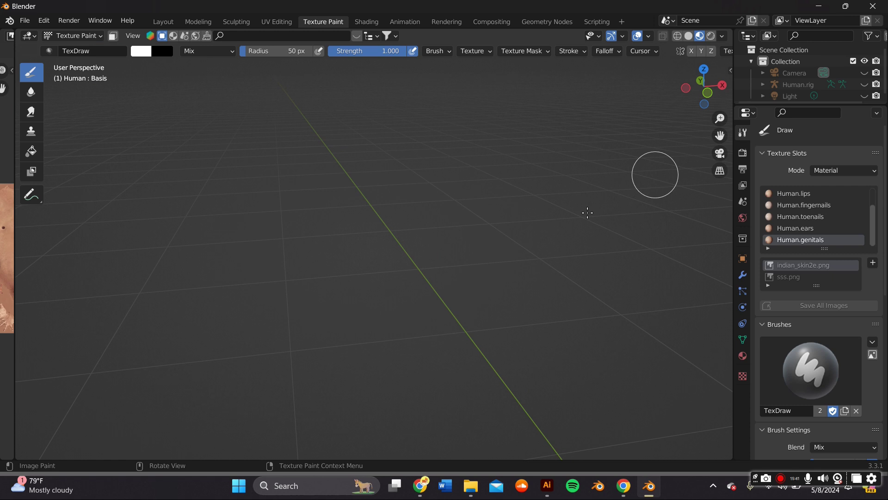
{"action": "scroll", "coordinate": [539, 216], "scroll_direction": "up", "scroll_amount": 4}
{"action": "middle_click_drag", "start_coordinate": [539, 215], "coordinate": [511, 218]}
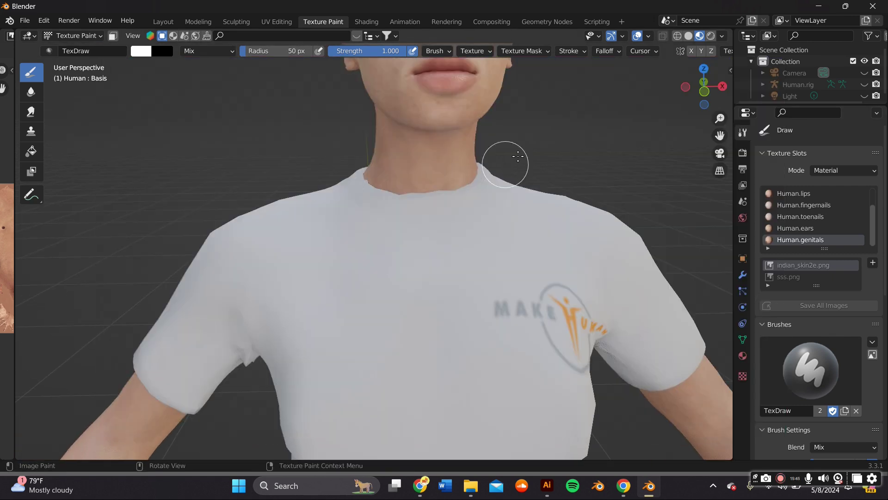
{"action": "middle_click_drag", "start_coordinate": [505, 159], "coordinate": [640, 178]}
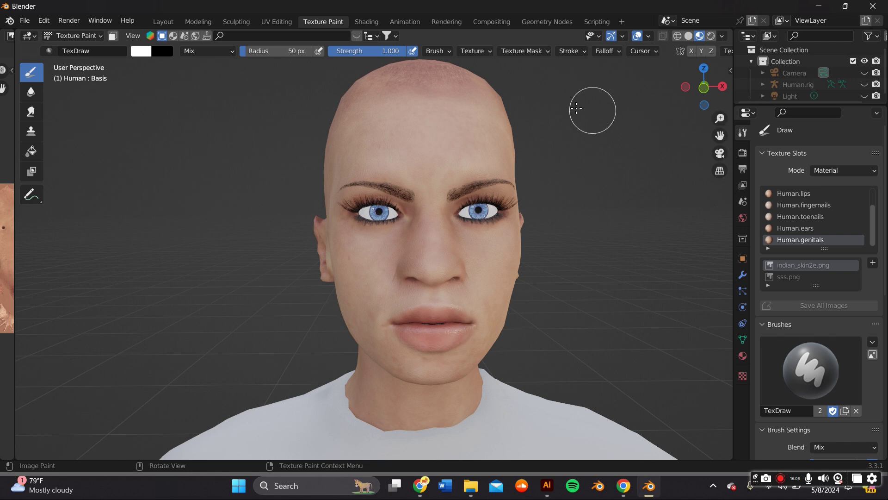
Set the draw brush color to a pale peach highlight tone at full brightness
{"action": "left_click", "coordinate": [145, 51]}
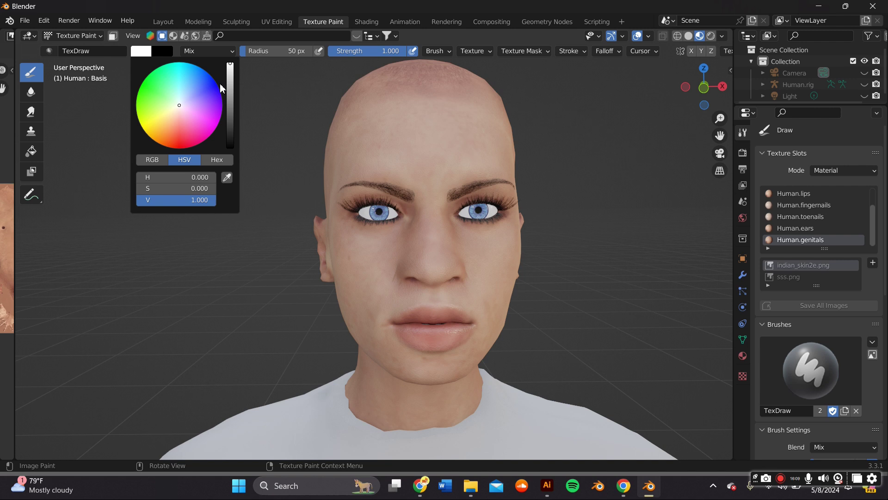
{"action": "left_click", "coordinate": [169, 112]}
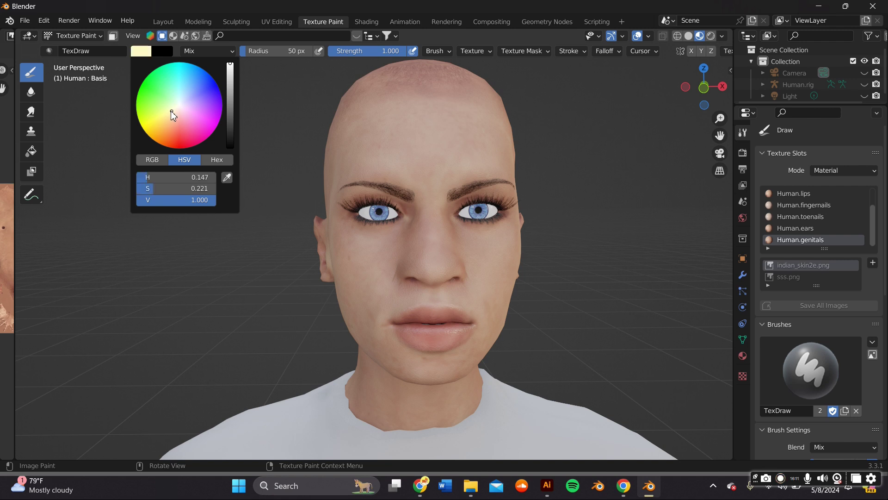
{"action": "left_click", "coordinate": [230, 75]}
{"action": "left_click", "coordinate": [230, 63]}
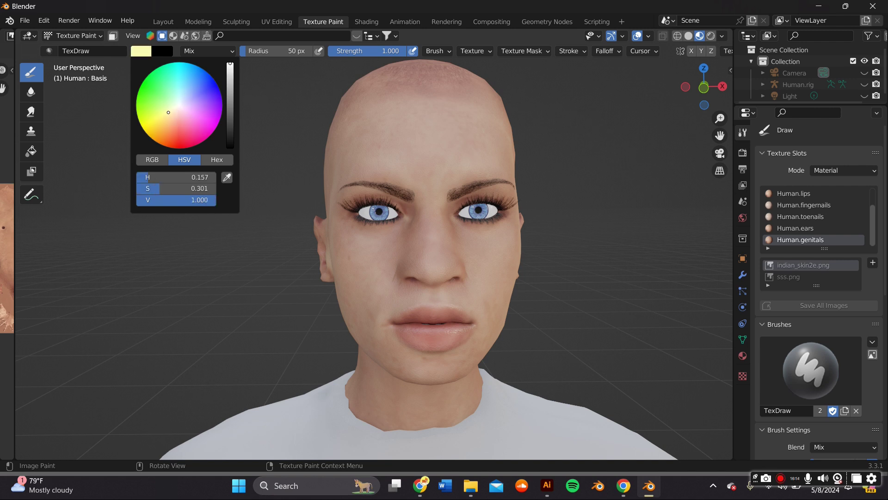
{"action": "left_click", "coordinate": [171, 115]}
{"action": "mouse_move", "coordinate": [377, 248]}
{"action": "left_mouse_down"}
{"action": "mouse_move", "coordinate": [394, 236]}
{"action": "mouse_move", "coordinate": [351, 233]}
{"action": "mouse_move", "coordinate": [374, 247]}
{"action": "mouse_move", "coordinate": [388, 277]}
{"action": "left_mouse_up"}
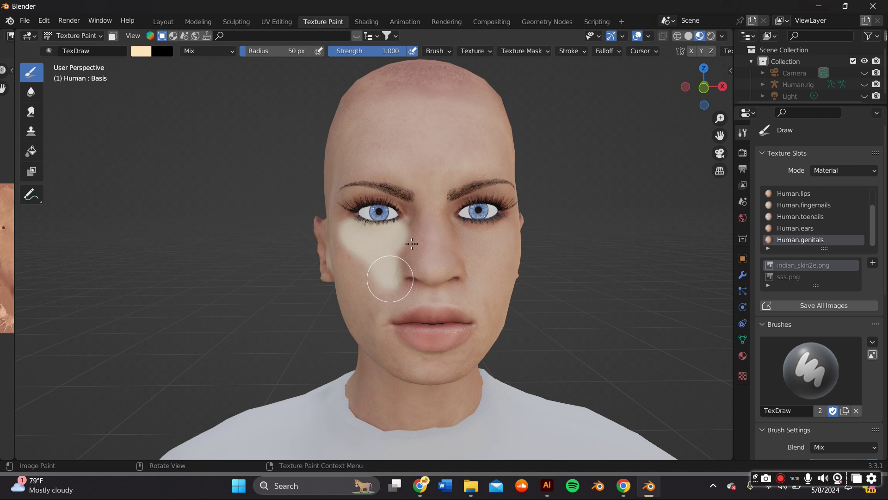
{"action": "key", "text": "ctrl+z"}
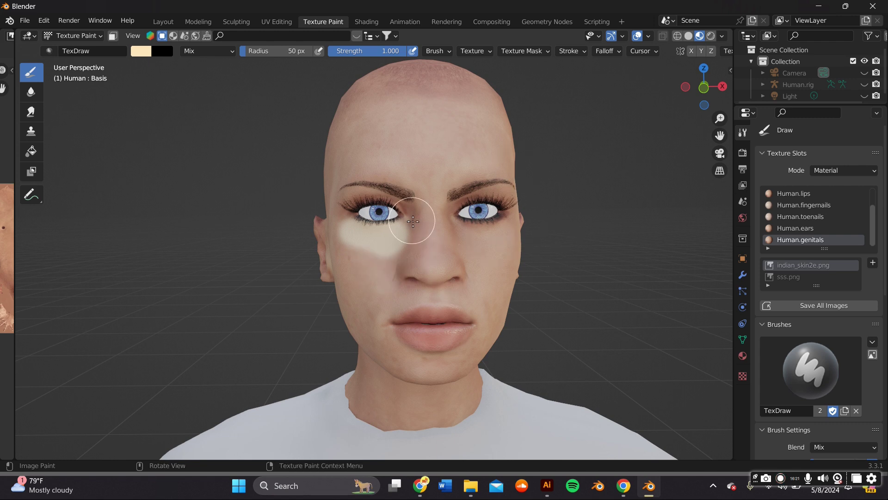
{"action": "key", "text": "ctrl+z"}
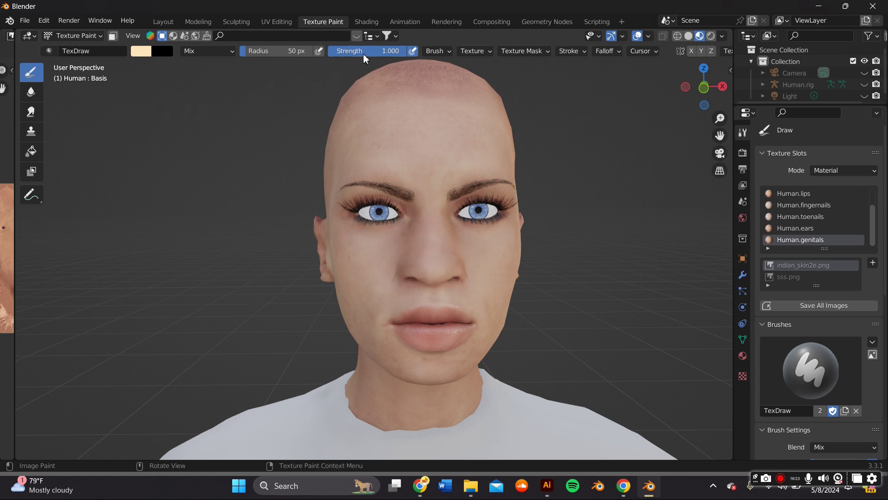
Paint peach highlights under both eyes with brush strength 0.279, and blend the forehead highlight with the Soften brush
{"action": "left_click_drag", "start_coordinate": [380, 51], "coordinate": [350, 51]}
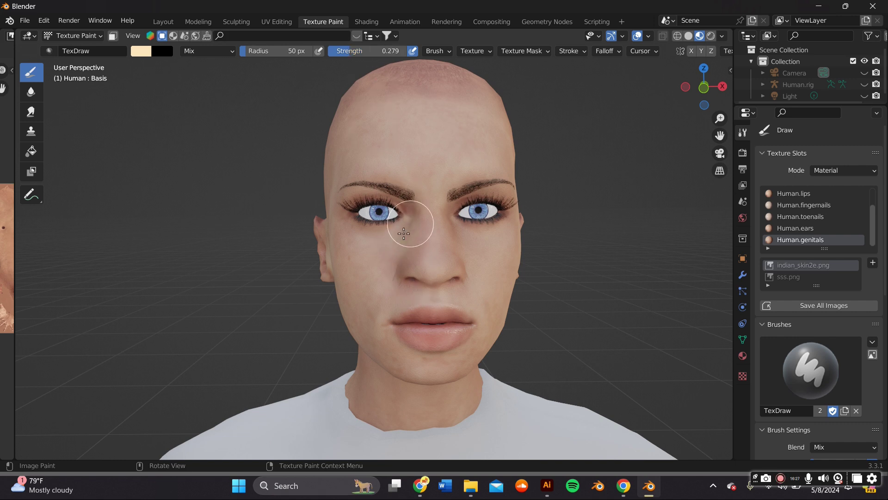
{"action": "mouse_move", "coordinate": [374, 236]}
{"action": "left_mouse_down"}
{"action": "mouse_move", "coordinate": [370, 243]}
{"action": "mouse_move", "coordinate": [404, 232]}
{"action": "mouse_move", "coordinate": [384, 268]}
{"action": "mouse_move", "coordinate": [331, 221]}
{"action": "left_mouse_up"}
{"action": "left_click_drag", "start_coordinate": [443, 224], "coordinate": [448, 236]}
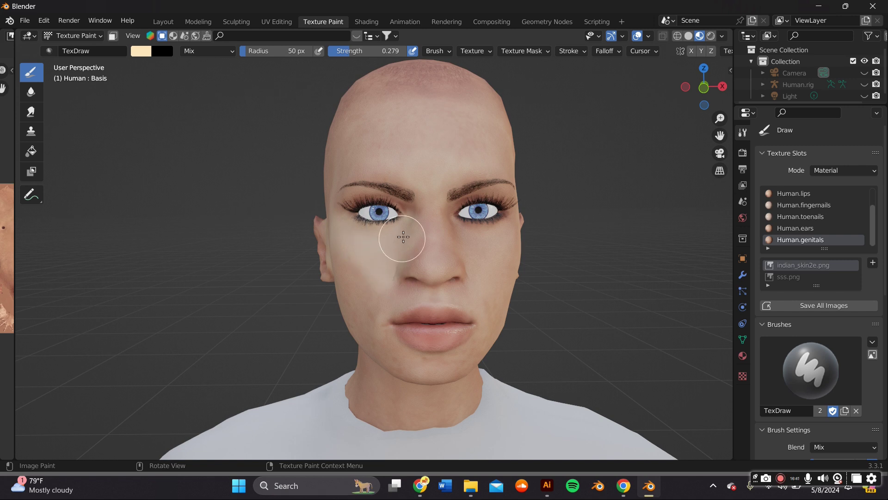
{"action": "mouse_move", "coordinate": [468, 235]}
{"action": "left_mouse_down"}
{"action": "mouse_move", "coordinate": [456, 230]}
{"action": "mouse_move", "coordinate": [464, 249]}
{"action": "left_mouse_up"}
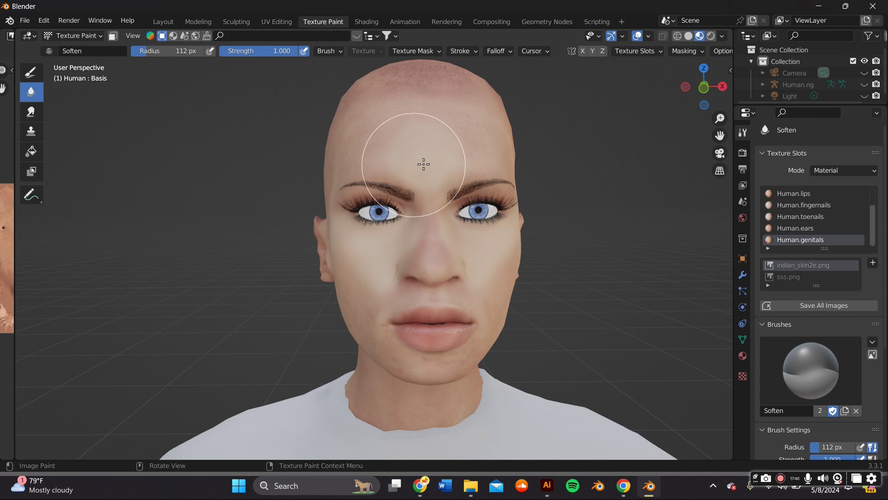
{"action": "mouse_move", "coordinate": [423, 164]}
{"action": "left_mouse_down"}
{"action": "mouse_move", "coordinate": [416, 177]}
{"action": "mouse_move", "coordinate": [431, 187]}
{"action": "mouse_move", "coordinate": [430, 149]}
{"action": "left_mouse_up"}
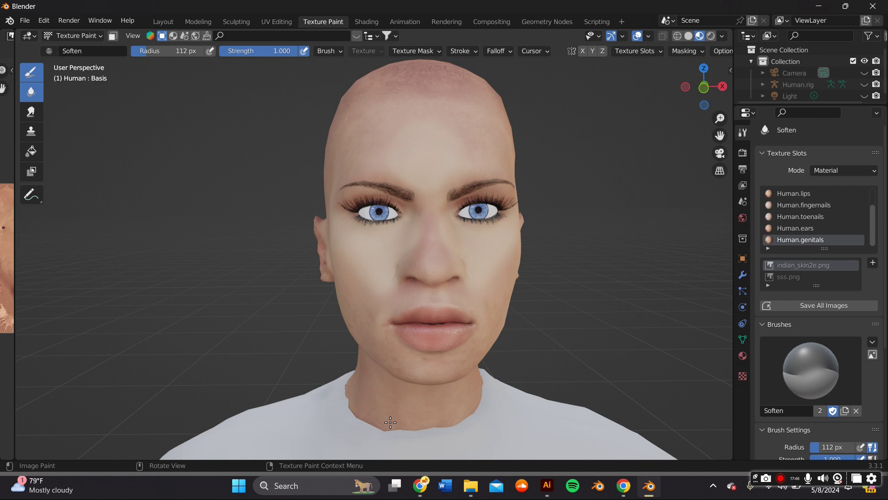
Reduce the draw brush radius to 40 px for the chin highlight, and select the Soften brush for blending it
{"action": "left_click", "coordinate": [30, 71]}
{"action": "left_click_drag", "start_coordinate": [287, 57], "coordinate": [249, 53]}
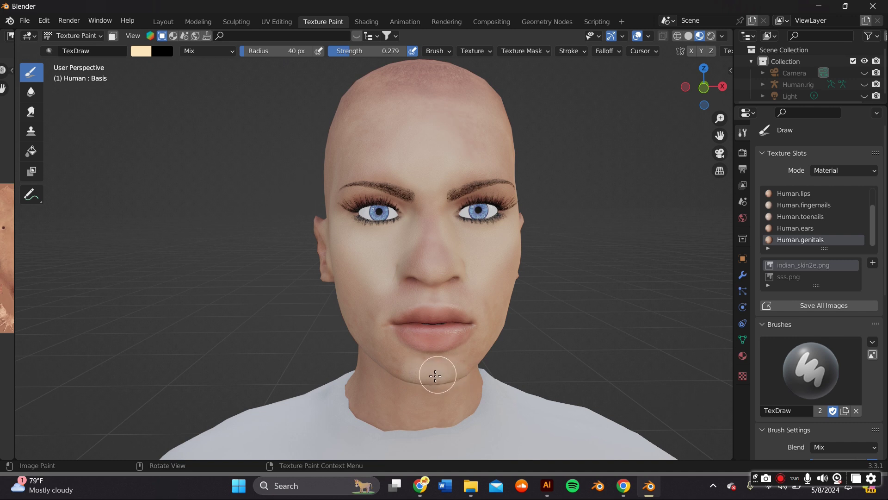
{"action": "left_click", "coordinate": [31, 92]}
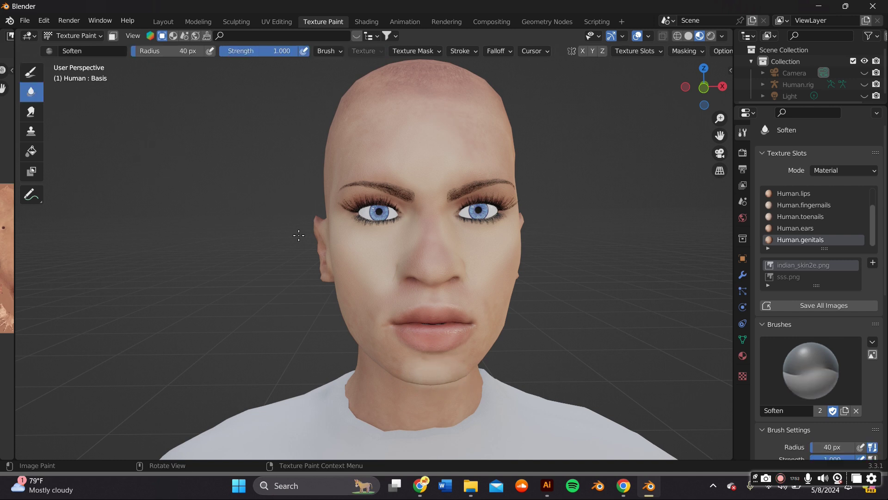
{"action": "mouse_move", "coordinate": [291, 228]}
{"action": "middle_mouse_down"}
{"action": "mouse_move", "coordinate": [287, 211]}
{"action": "mouse_move", "coordinate": [288, 230]}
{"action": "middle_mouse_up"}
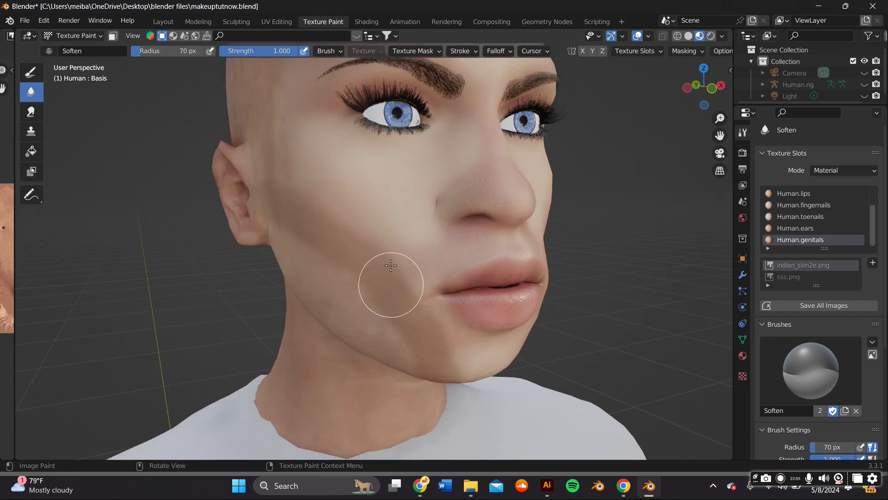
Return to the Layout workspace and add the heat map picture as a reference image
{"action": "left_click", "coordinate": [163, 22]}
{"action": "left_click", "coordinate": [157, 35]}
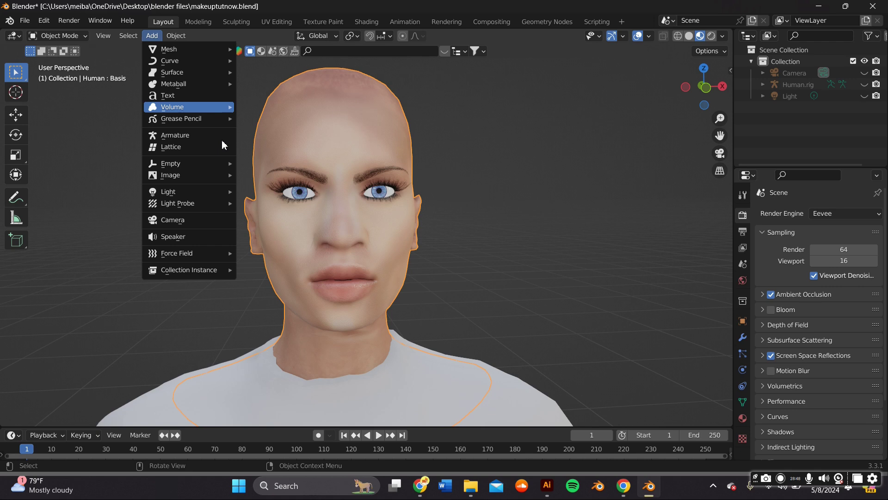
{"action": "mouse_move", "coordinate": [179, 181]}
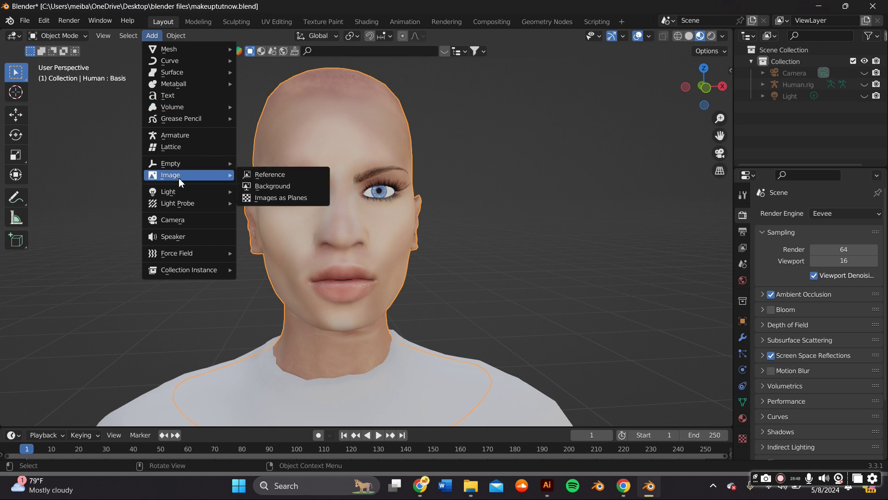
{"action": "left_click", "coordinate": [296, 178]}
{"action": "left_click", "coordinate": [64, 236]}
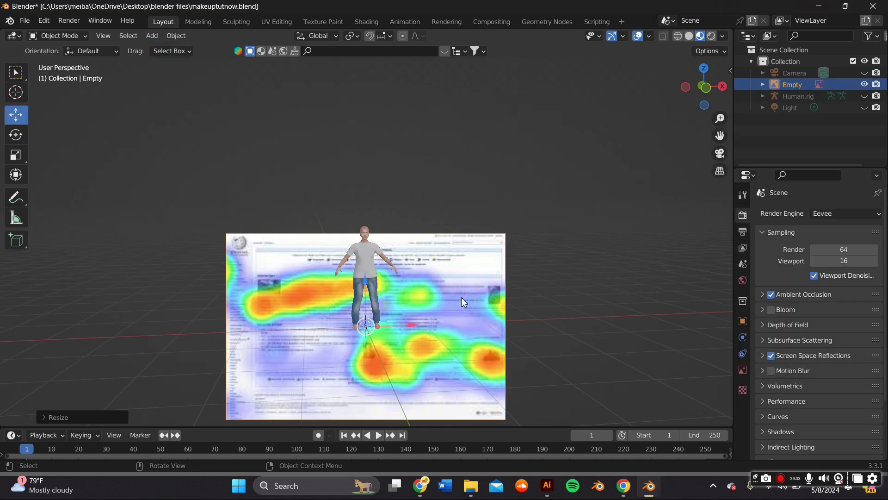
Scale down the heat map reference image and place it beside the character's head
{"action": "key", "text": "s"}
{"action": "left_click", "coordinate": [374, 332]}
{"action": "left_click_drag", "start_coordinate": [377, 303], "coordinate": [472, 233]}
{"action": "left_click", "coordinate": [473, 232]}
{"action": "scroll", "coordinate": [525, 213], "scroll_direction": "up", "scroll_amount": 9}
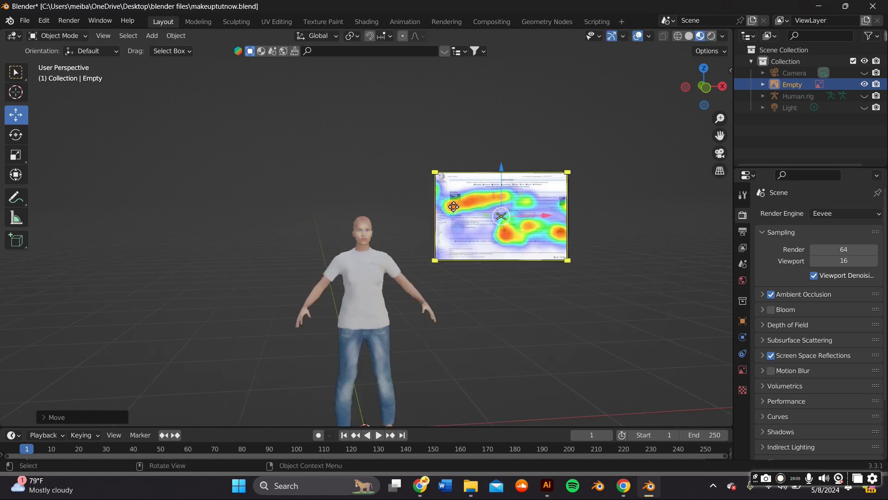
{"action": "key", "text": "g"}
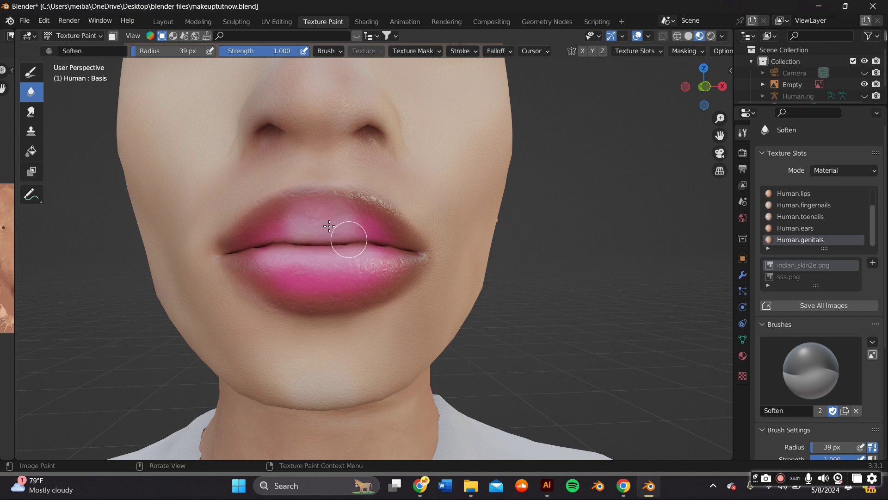
Change the draw brush color to blue-violet and paint a blush patch on the cheek toward the ear
{"action": "scroll", "coordinate": [392, 217], "scroll_direction": "down", "scroll_amount": 7}
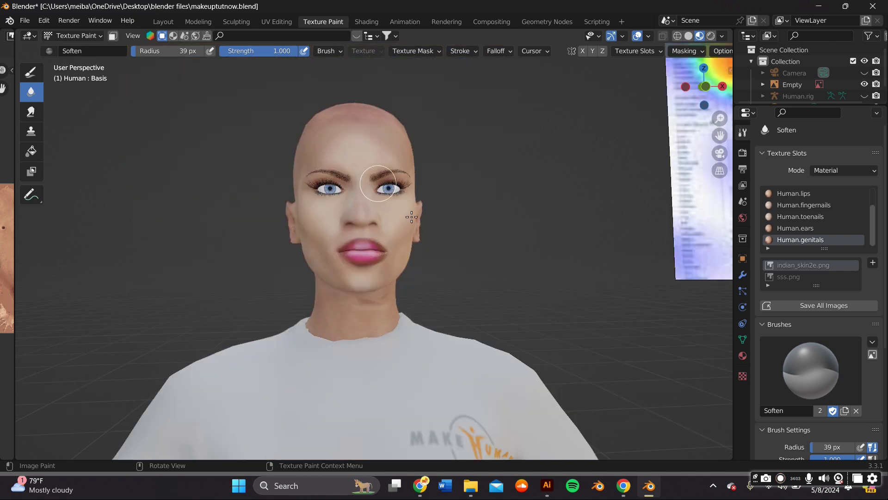
{"action": "mouse_move", "coordinate": [411, 217]}
{"action": "middle_mouse_down"}
{"action": "mouse_move", "coordinate": [397, 213]}
{"action": "mouse_move", "coordinate": [412, 213]}
{"action": "middle_mouse_up"}
{"action": "scroll", "coordinate": [412, 212], "scroll_direction": "up", "scroll_amount": 4}
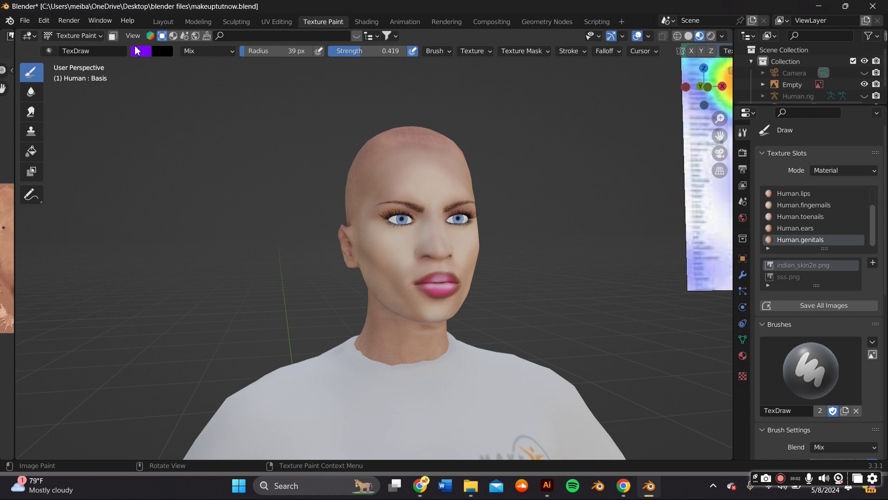
{"action": "left_click", "coordinate": [141, 51]}
{"action": "left_click", "coordinate": [142, 52]}
{"action": "middle_click_drag", "start_coordinate": [389, 219], "coordinate": [398, 221]}
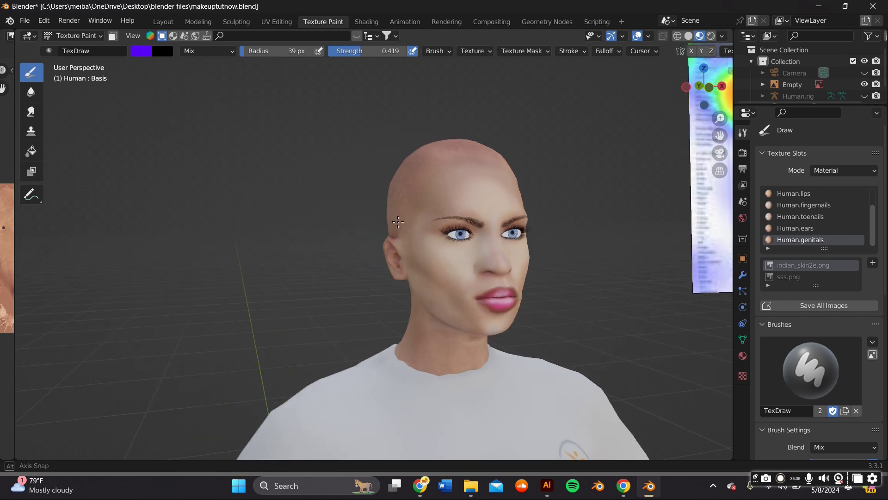
{"action": "left_click", "coordinate": [447, 262]}
{"action": "mouse_move", "coordinate": [448, 263]}
{"action": "left_mouse_down"}
{"action": "mouse_move", "coordinate": [432, 248]}
{"action": "mouse_move", "coordinate": [425, 252]}
{"action": "mouse_move", "coordinate": [457, 273]}
{"action": "mouse_move", "coordinate": [437, 246]}
{"action": "left_mouse_up"}
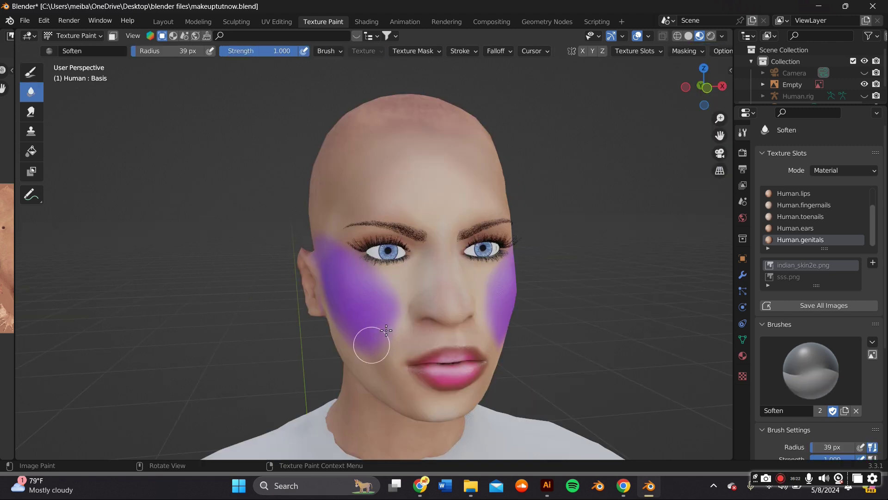
Select the Soften brush to blend the red center of the heat map blush on the cheek
{"action": "middle_click_drag", "start_coordinate": [386, 330], "coordinate": [370, 297]}
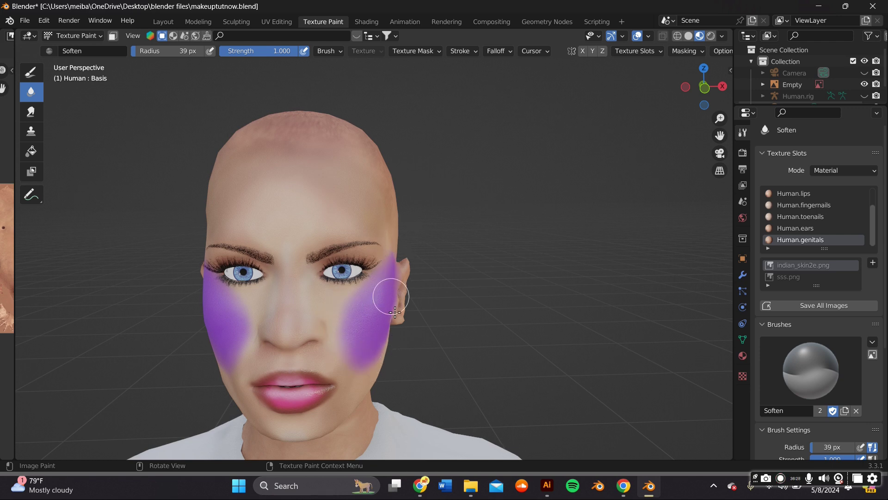
{"action": "middle_click_drag", "start_coordinate": [372, 336], "coordinate": [89, 232]}
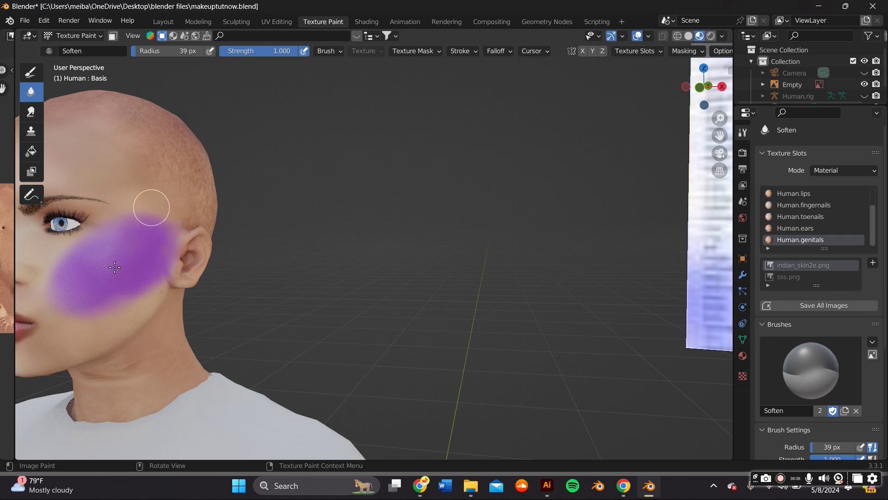
{"action": "middle_click_drag", "start_coordinate": [115, 268], "coordinate": [184, 266]}
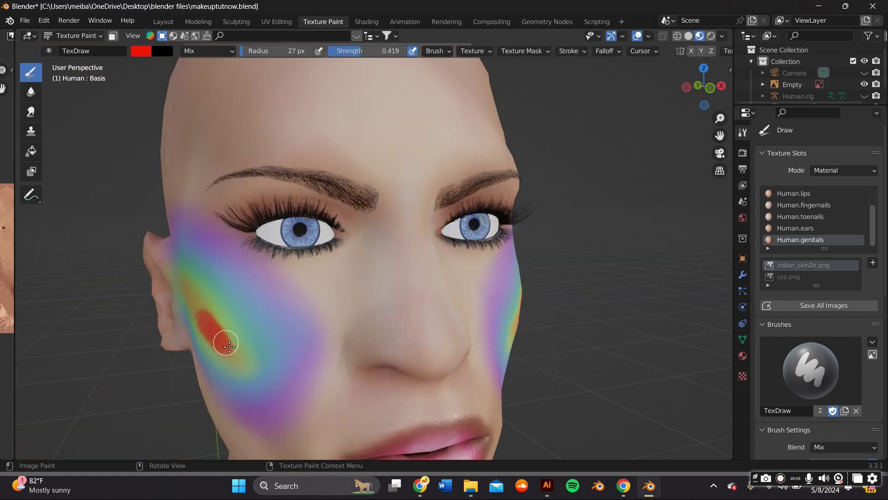
{"action": "left_click", "coordinate": [31, 92]}
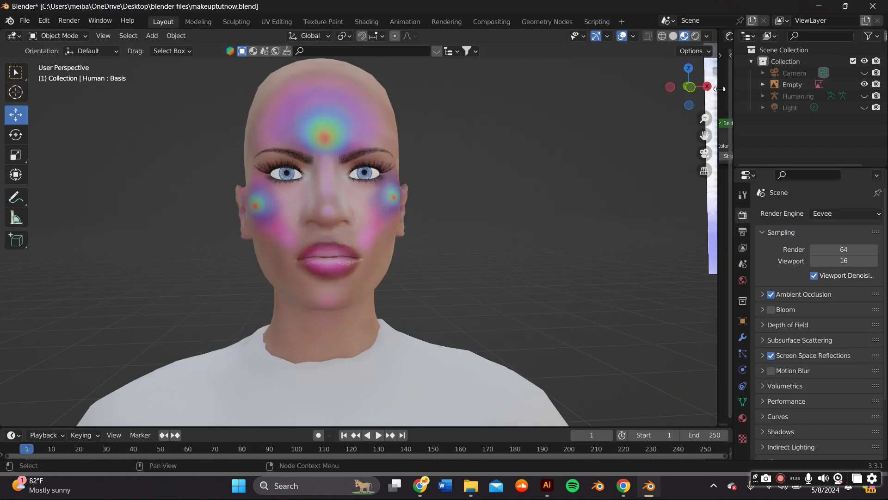
Widen the World node editor next to the 3D viewport
{"action": "left_click_drag", "start_coordinate": [718, 125], "coordinate": [484, 114]}
{"action": "right_click", "coordinate": [697, 36]}
{"action": "left_click", "coordinate": [503, 126]}
{"action": "key", "text": "x"}
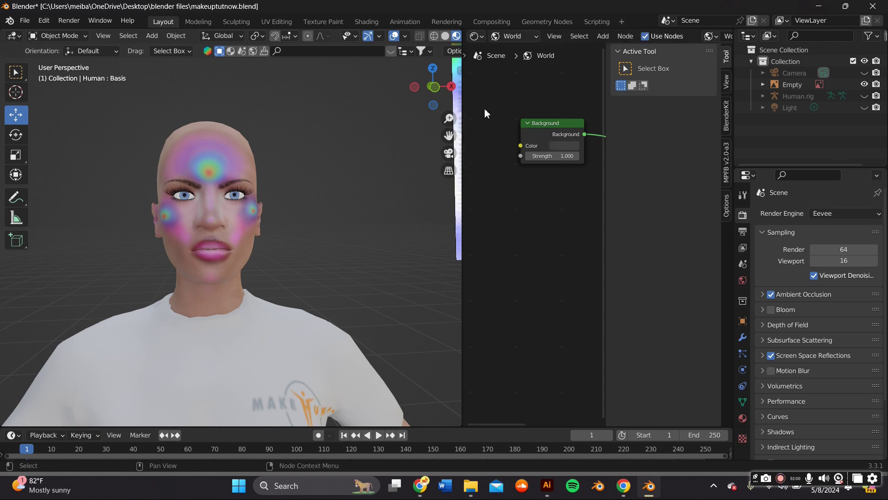
{"action": "right_click", "coordinate": [690, 31]}
{"action": "middle_click_drag", "start_coordinate": [383, 40], "coordinate": [355, 51]}
Switch the 3D viewport to Rendered shading and bring the character and reference image into view
{"action": "left_click", "coordinate": [441, 37]}
{"action": "scroll", "coordinate": [326, 160], "scroll_direction": "down", "scroll_amount": 3}
{"action": "scroll", "coordinate": [306, 173], "scroll_direction": "up", "scroll_amount": 5}
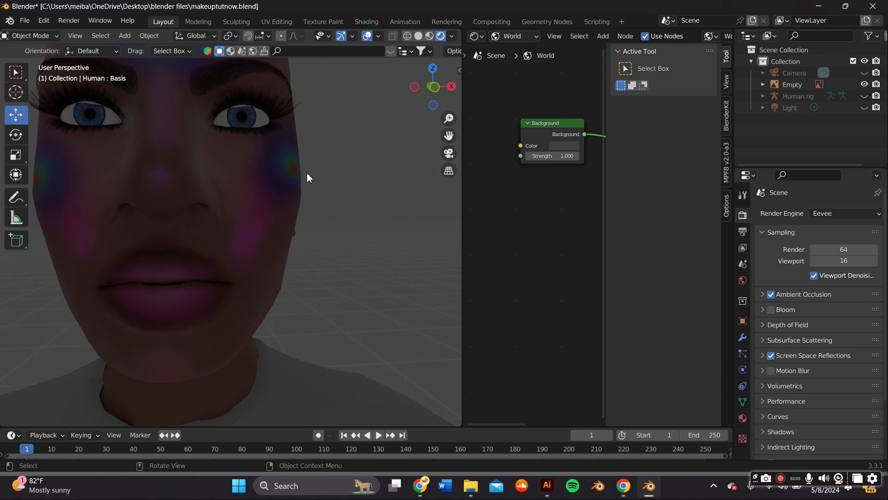
{"action": "scroll", "coordinate": [343, 171], "scroll_direction": "down", "scroll_amount": 8}
{"action": "mouse_move", "coordinate": [343, 171]}
{"action": "middle_mouse_down"}
{"action": "mouse_move", "coordinate": [411, 177]}
{"action": "mouse_move", "coordinate": [331, 179]}
{"action": "middle_mouse_up"}
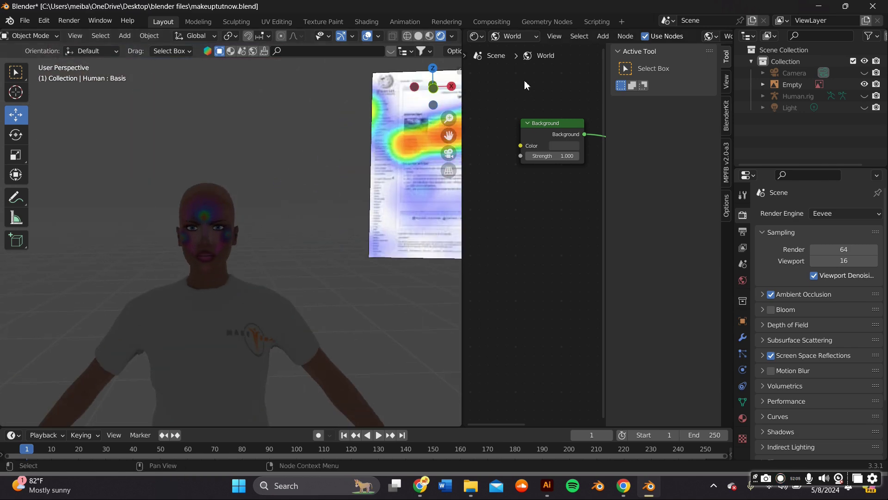
{"action": "scroll", "coordinate": [496, 103], "scroll_direction": "down", "scroll_amount": 1}
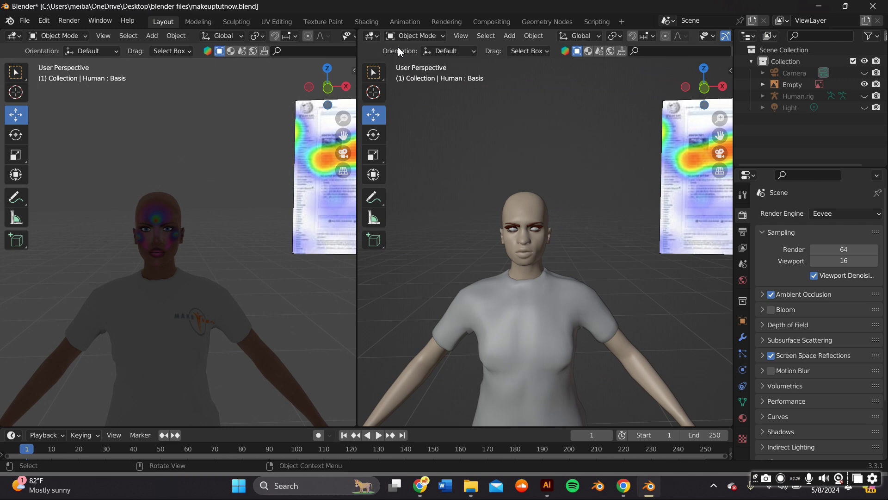
Change the second 3D viewport to the Shader Editor and set its shader type to World
{"action": "left_click", "coordinate": [403, 36]}
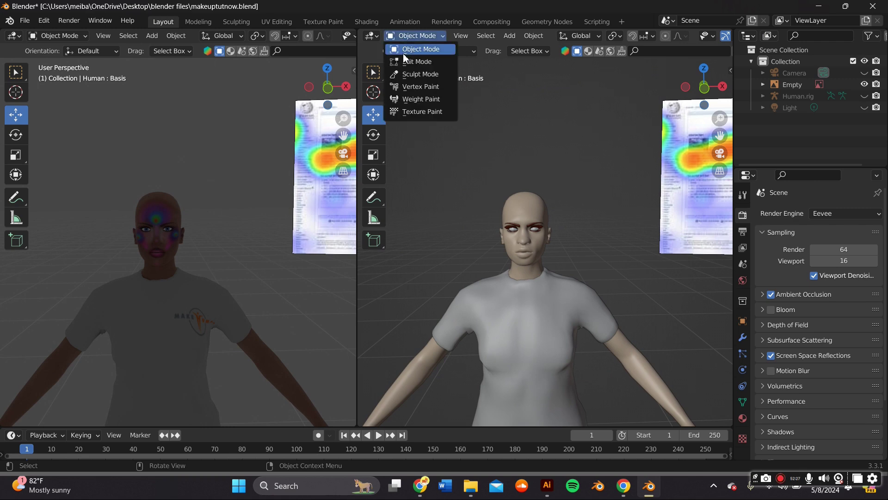
{"action": "left_click", "coordinate": [373, 37]}
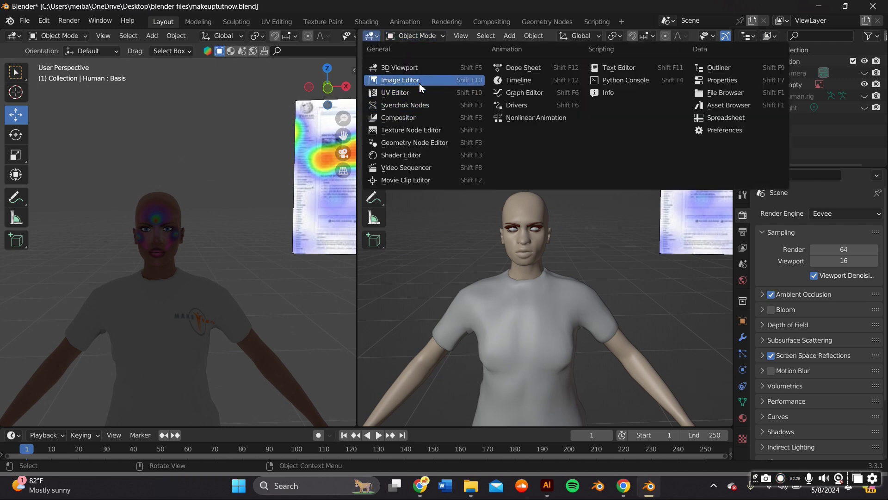
{"action": "left_click", "coordinate": [411, 154]}
{"action": "left_click", "coordinate": [409, 39]}
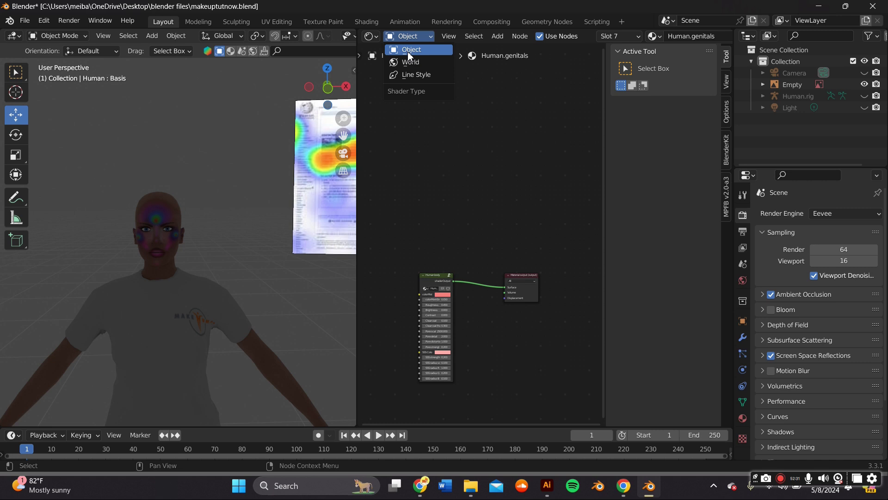
{"action": "left_click", "coordinate": [409, 59]}
{"action": "scroll", "coordinate": [430, 232], "scroll_direction": "up", "scroll_amount": 3}
Add an Environment Texture node and connect its Color output to the Background node's Color input
{"action": "left_click", "coordinate": [498, 36]}
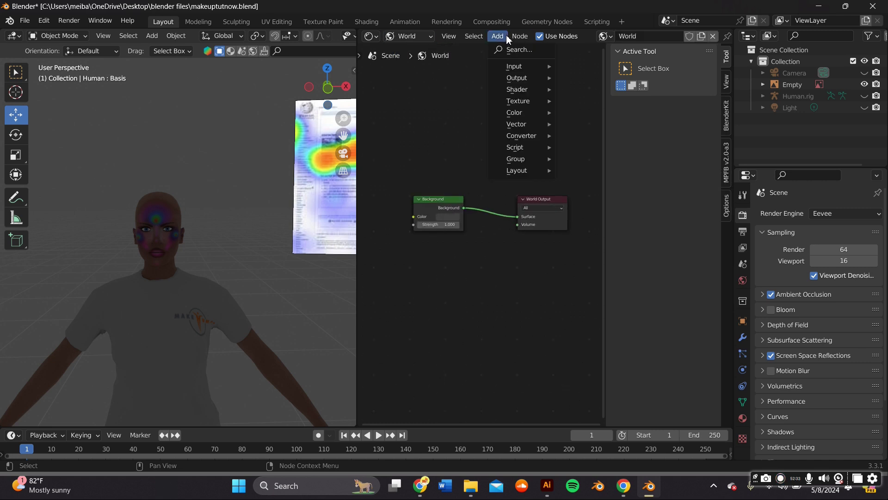
{"action": "mouse_move", "coordinate": [522, 103]}
{"action": "left_click", "coordinate": [596, 124]}
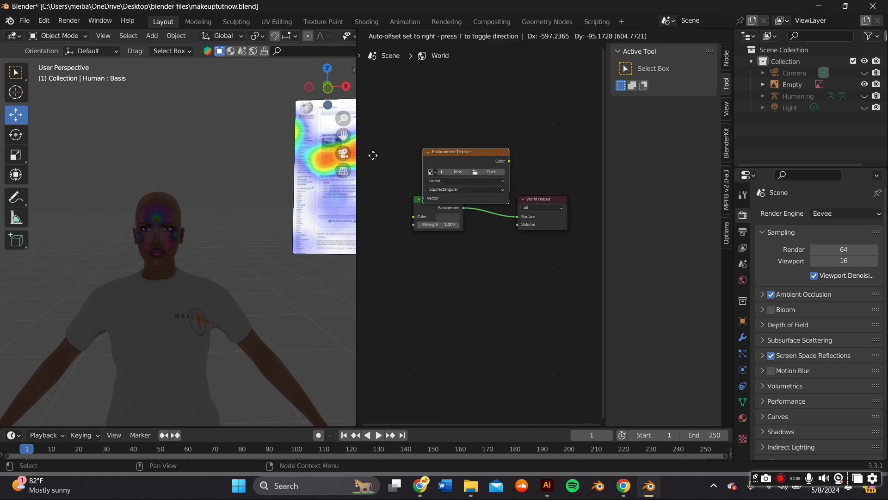
{"action": "left_click", "coordinate": [417, 184]}
{"action": "left_click_drag", "start_coordinate": [417, 195], "coordinate": [463, 216]}
{"action": "left_click_drag", "start_coordinate": [397, 214], "coordinate": [432, 202]}
Load brown_photostudio_02_8k.hdr into the Environment Texture node
{"action": "left_click", "coordinate": [428, 194]}
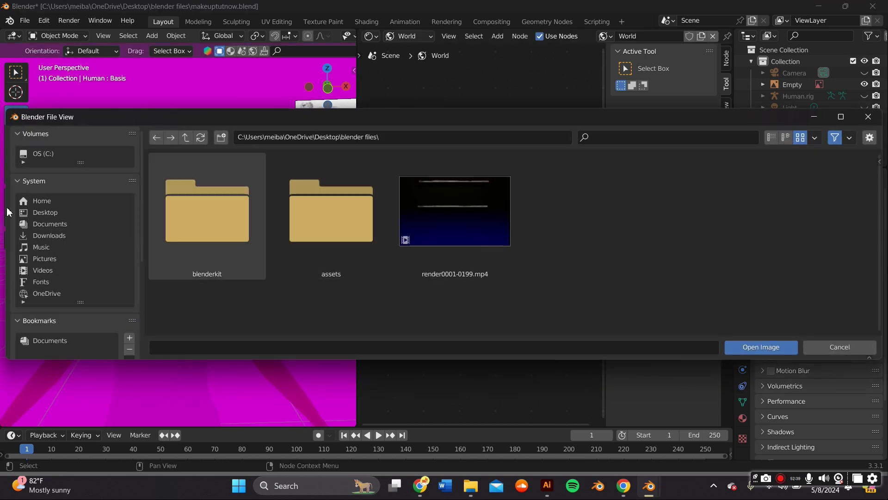
{"action": "left_click", "coordinate": [51, 257]}
{"action": "scroll", "coordinate": [58, 278], "scroll_direction": "down", "scroll_amount": 5}
{"action": "left_click", "coordinate": [63, 305]}
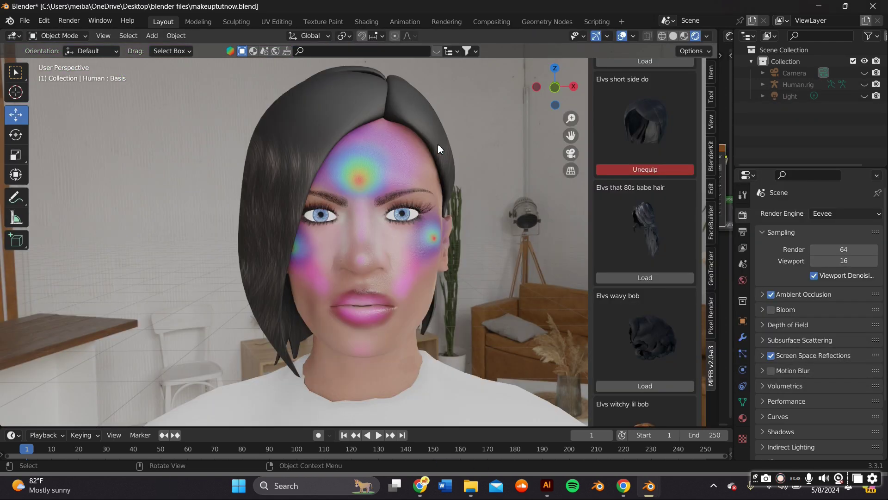
Unequip the Elvs short side do hair, load Short04 on the character instead, and hide the sidebar
{"action": "left_click", "coordinate": [620, 154]}
{"action": "scroll", "coordinate": [654, 237], "scroll_direction": "down", "scroll_amount": 15}
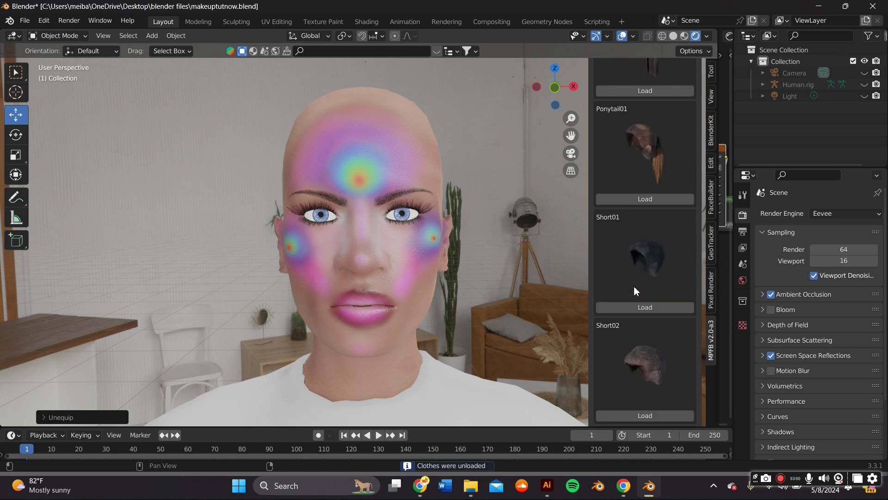
{"action": "left_click", "coordinate": [635, 286]}
{"action": "middle_click_drag", "start_coordinate": [446, 206], "coordinate": [494, 202]}
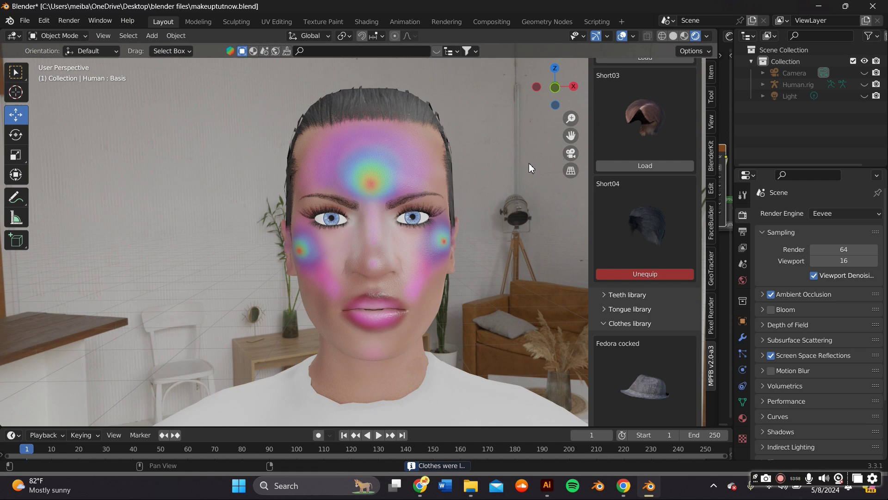
{"action": "key", "text": "n"}
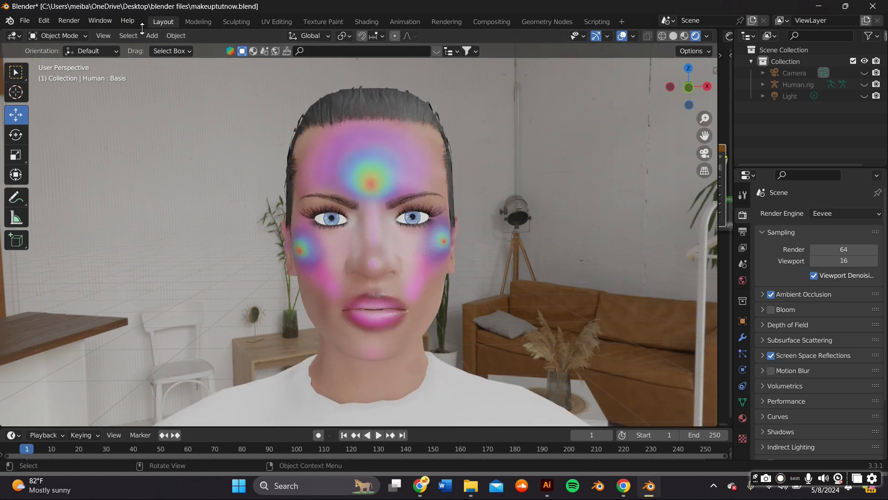
Add a plane, stand it upright behind the character and raise it as a backdrop
{"action": "left_click", "coordinate": [152, 35]}
{"action": "mouse_move", "coordinate": [208, 49]}
{"action": "left_click", "coordinate": [237, 49]}
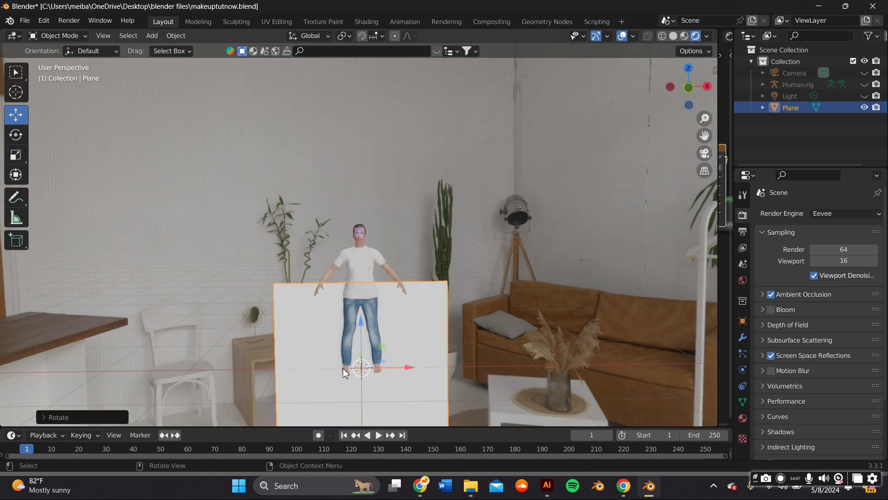
{"action": "key", "text": "g"}
{"action": "left_click", "coordinate": [348, 323]}
Examine the backdrop plane through the camera and from several angles, and check the face makeup up close
{"action": "left_click", "coordinate": [704, 153]}
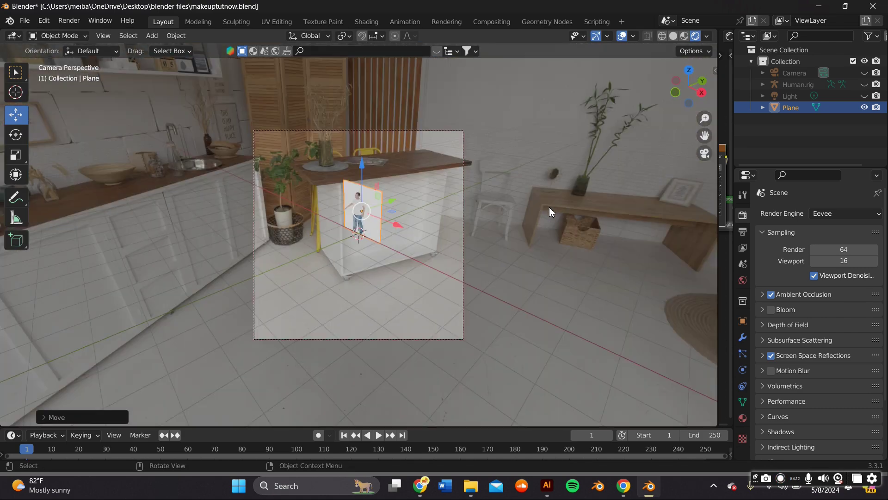
{"action": "middle_click_drag", "start_coordinate": [511, 225], "coordinate": [564, 194]}
{"action": "left_click", "coordinate": [705, 153]}
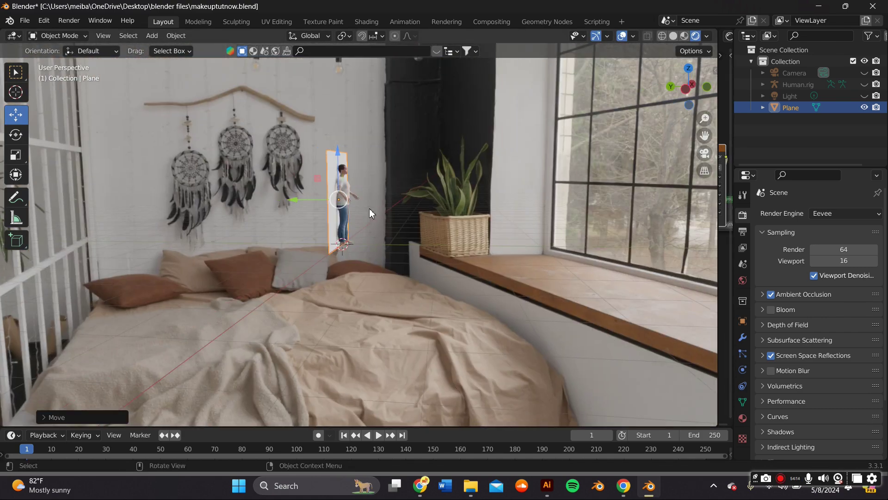
{"action": "scroll", "coordinate": [369, 209], "scroll_direction": "up", "scroll_amount": 7}
{"action": "middle_click_drag", "start_coordinate": [370, 208], "coordinate": [260, 211]}
{"action": "left_click_drag", "start_coordinate": [705, 135], "coordinate": [708, 139]}
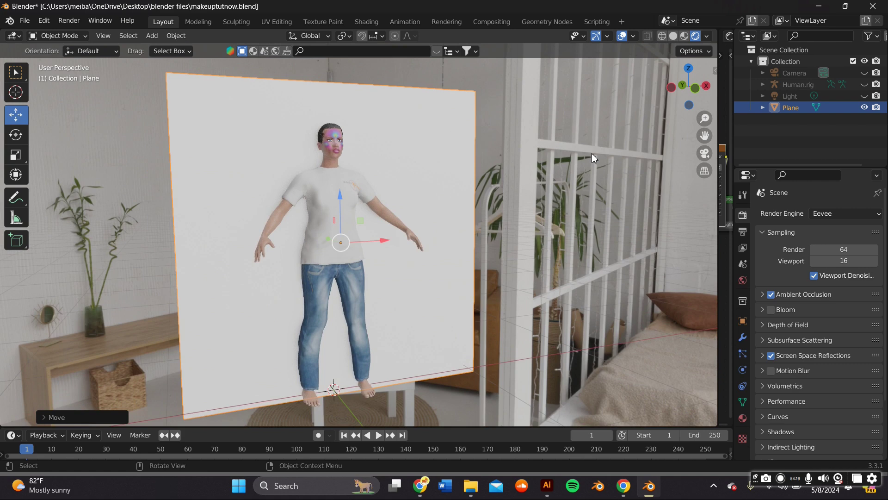
{"action": "scroll", "coordinate": [592, 153], "scroll_direction": "up", "scroll_amount": 4}
{"action": "middle_click_drag", "start_coordinate": [592, 154], "coordinate": [546, 169]}
{"action": "left_click_drag", "start_coordinate": [705, 135], "coordinate": [710, 347]}
{"action": "scroll", "coordinate": [646, 189], "scroll_direction": "up", "scroll_amount": 2}
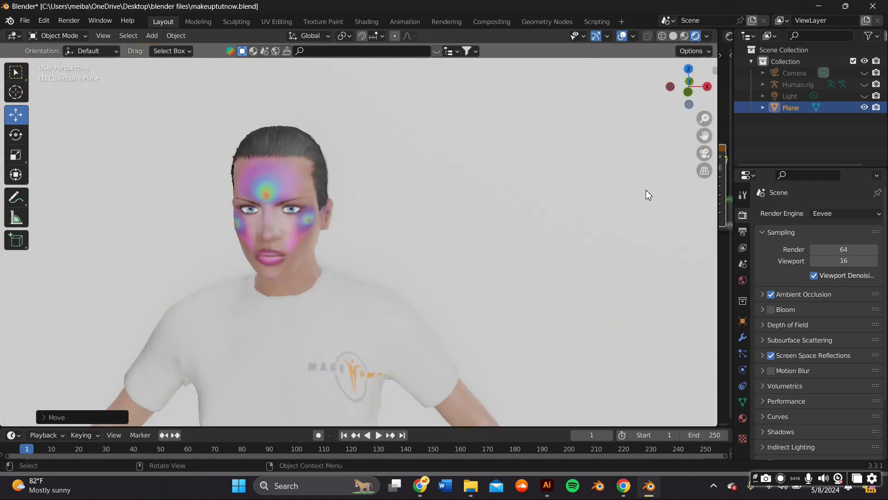
{"action": "scroll", "coordinate": [646, 190], "scroll_direction": "up", "scroll_amount": 7}
{"action": "middle_click_drag", "start_coordinate": [546, 160], "coordinate": [578, 147]}
{"action": "scroll", "coordinate": [578, 147], "scroll_direction": "down", "scroll_amount": 2}
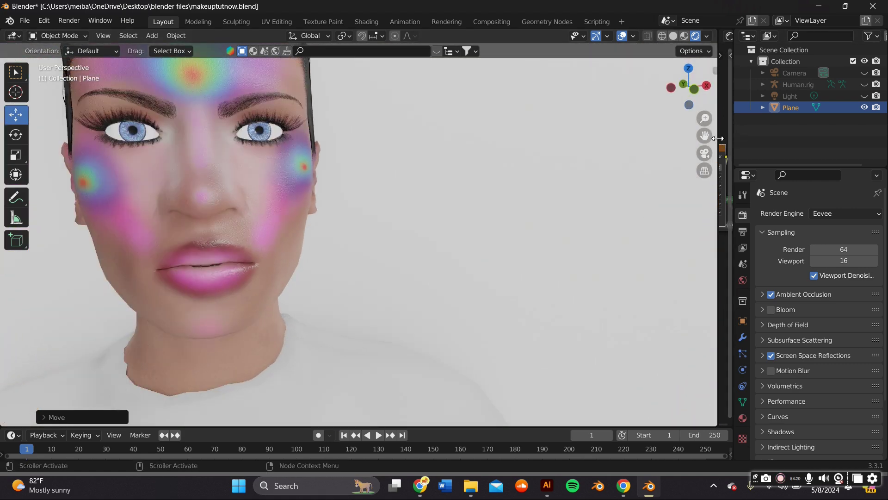
Bring up the save-before-closing prompt to check its option for saving modified images, and stay in the file
{"action": "mouse_move", "coordinate": [511, 149]}
{"action": "middle_mouse_down"}
{"action": "mouse_move", "coordinate": [549, 168]}
{"action": "mouse_move", "coordinate": [506, 176]}
{"action": "middle_mouse_up"}
{"action": "scroll", "coordinate": [549, 169], "scroll_direction": "down", "scroll_amount": 3}
{"action": "key", "text": "ctrl+q"}
{"action": "scroll", "coordinate": [504, 175], "scroll_direction": "down", "scroll_amount": 2}
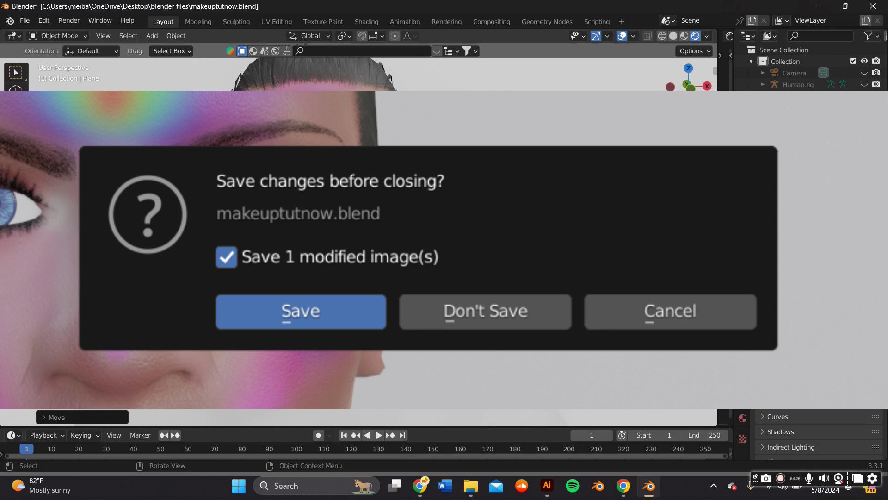
Enlarge the World shader editor, hide its sidebar, and bring the Environment Texture and Background nodes into view
{"action": "left_click_drag", "start_coordinate": [719, 138], "coordinate": [522, 134]}
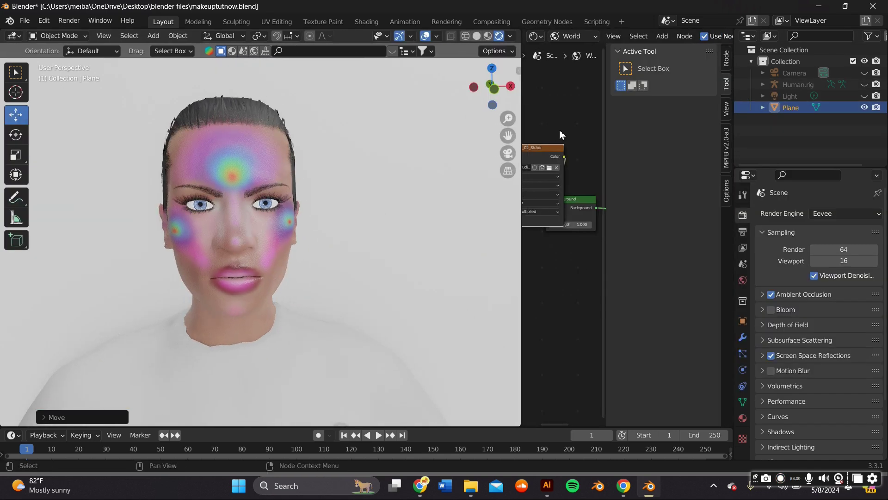
{"action": "key", "text": "n"}
{"action": "left_click_drag", "start_coordinate": [618, 144], "coordinate": [577, 153]}
{"action": "scroll", "coordinate": [352, 199], "scroll_direction": "up", "scroll_amount": 3}
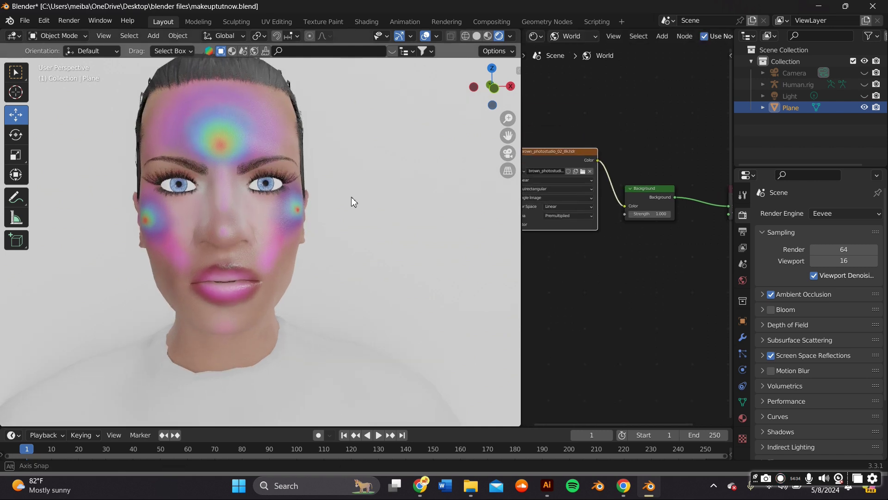